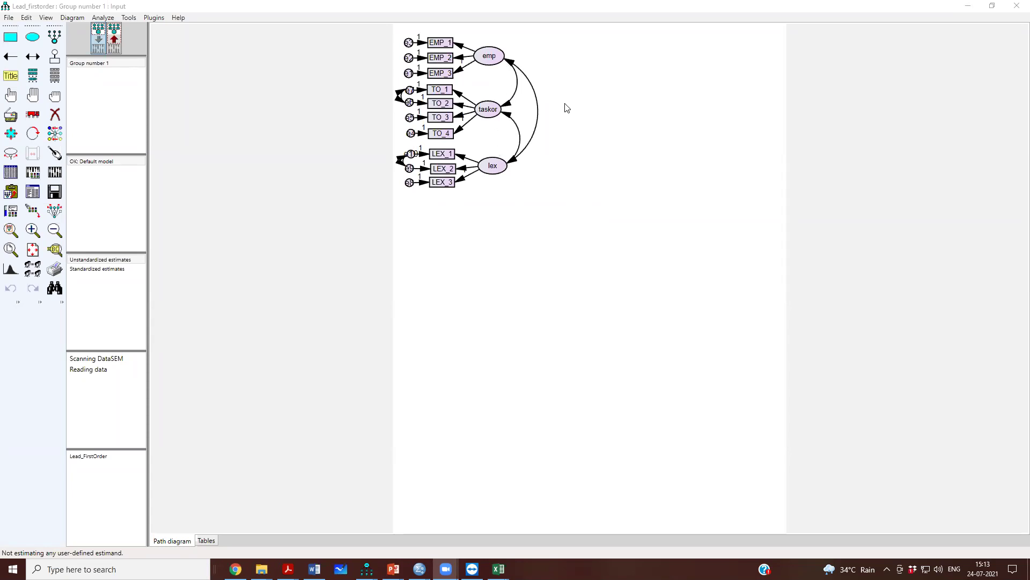
# Save a copy of Lead_FirstOrder.amw under the name Lead_SecondOrder.amw
pyautogui.click(8, 18)
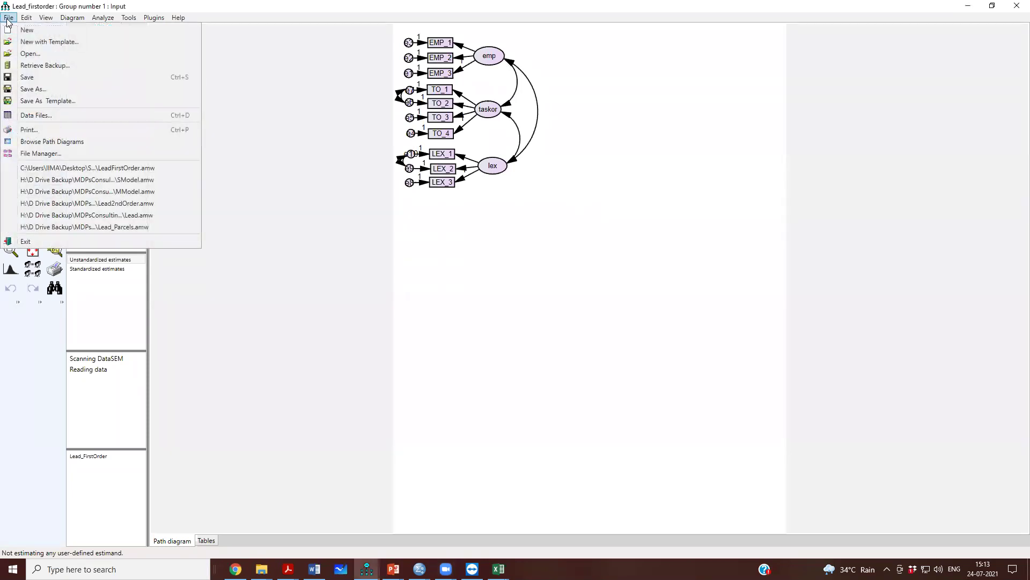
pyautogui.click(43, 89)
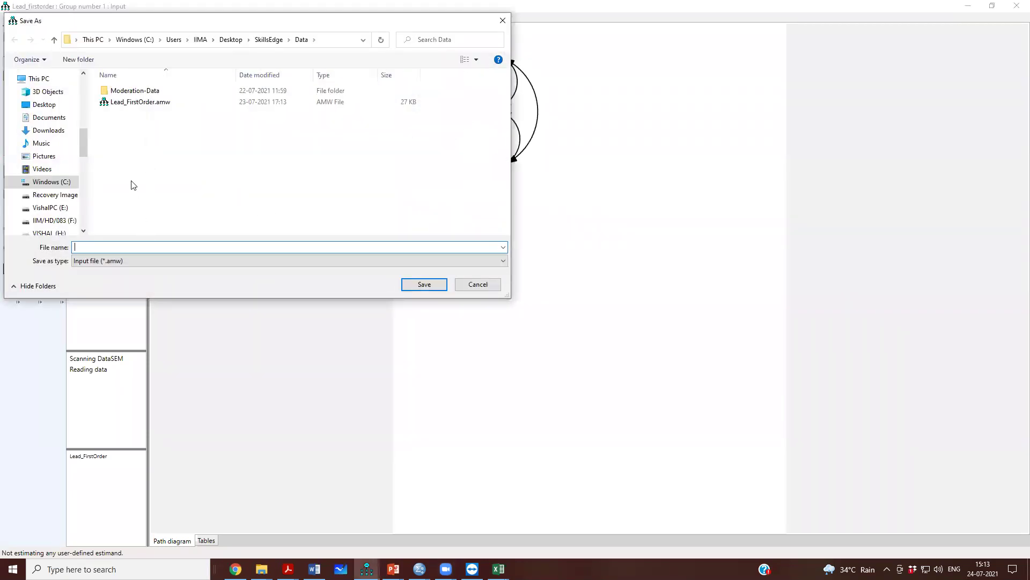
pyautogui.click(133, 103)
pyautogui.click(103, 247)
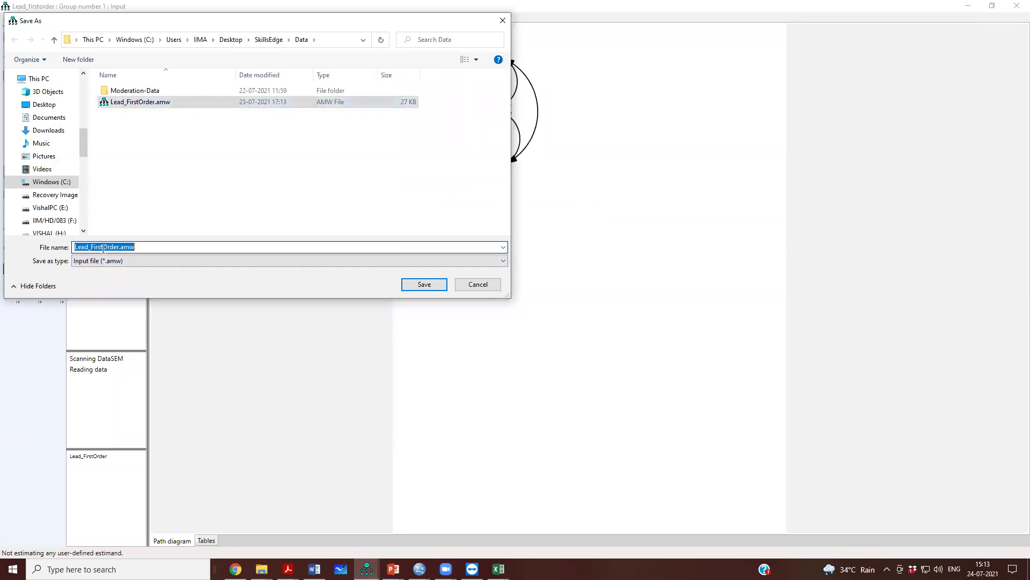
pyautogui.click(102, 246)
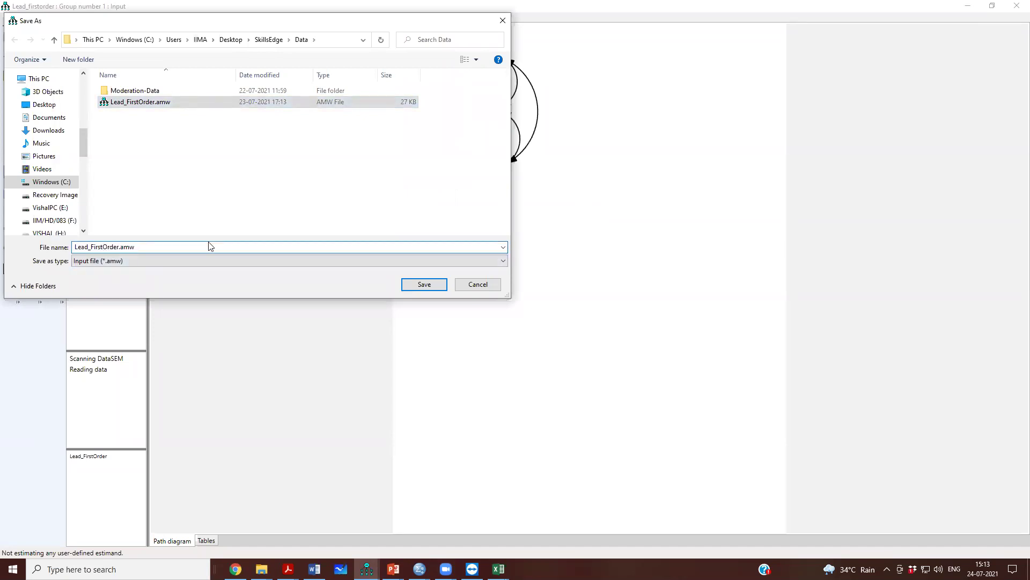
pyautogui.press('BackSpace')
pyautogui.press('BackSpace')
pyautogui.press('BackSpace')
pyautogui.press('BackSpace')
pyautogui.press('BackSpace')
pyautogui.write('Second')
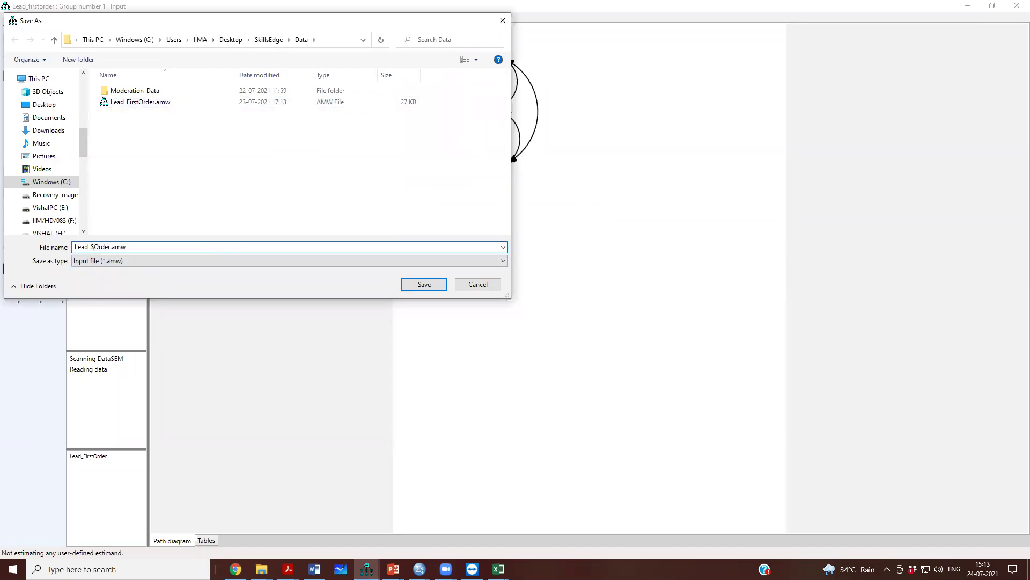
pyautogui.press('Return')
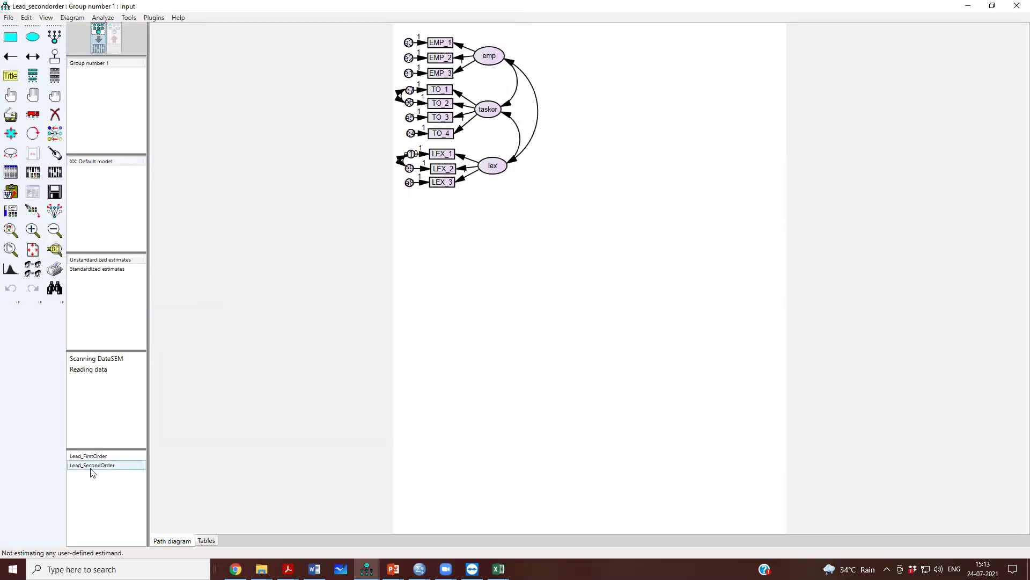
# Erase the emp–taskor, taskor–lex and emp–lex covariance curves, and draw a new latent ellipse
pyautogui.click(90, 465)
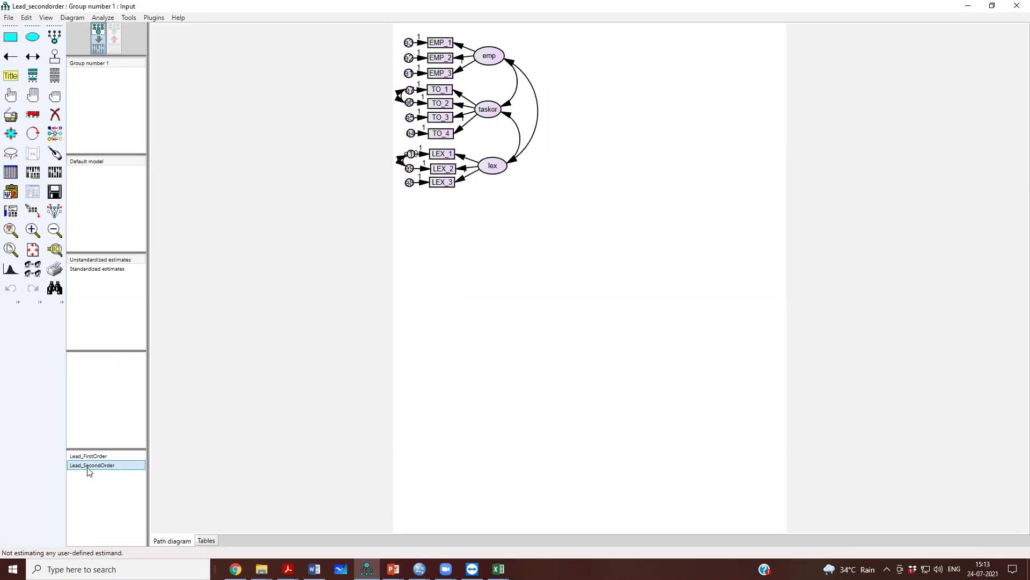
pyautogui.click(55, 114)
pyautogui.click(509, 103)
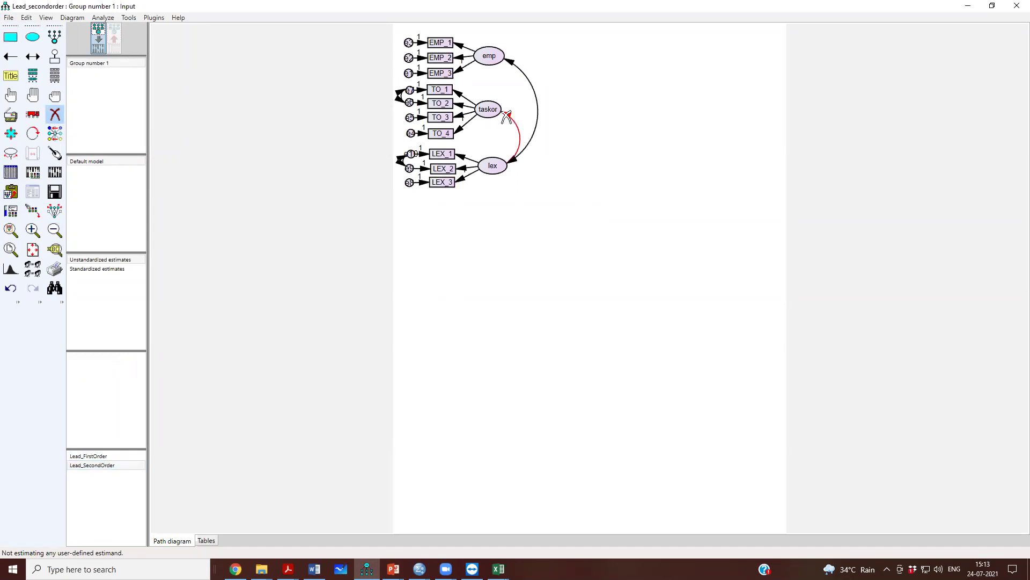
pyautogui.click(514, 112)
pyautogui.click(509, 63)
pyautogui.click(32, 36)
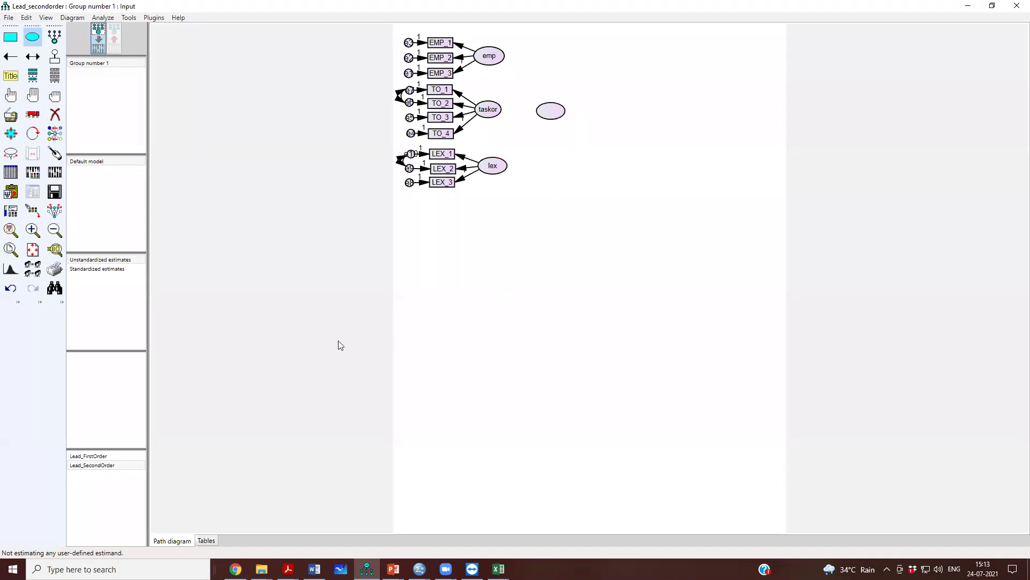
# Give the new ellipse the variable name LEAD with a font size of 14
pyautogui.doubleClick(560, 114)
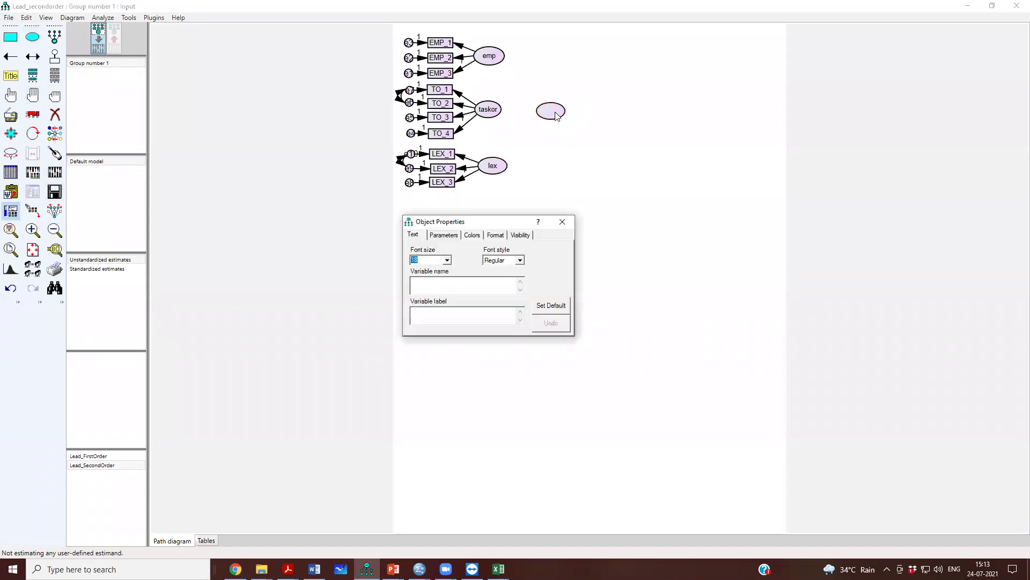
pyautogui.click(447, 261)
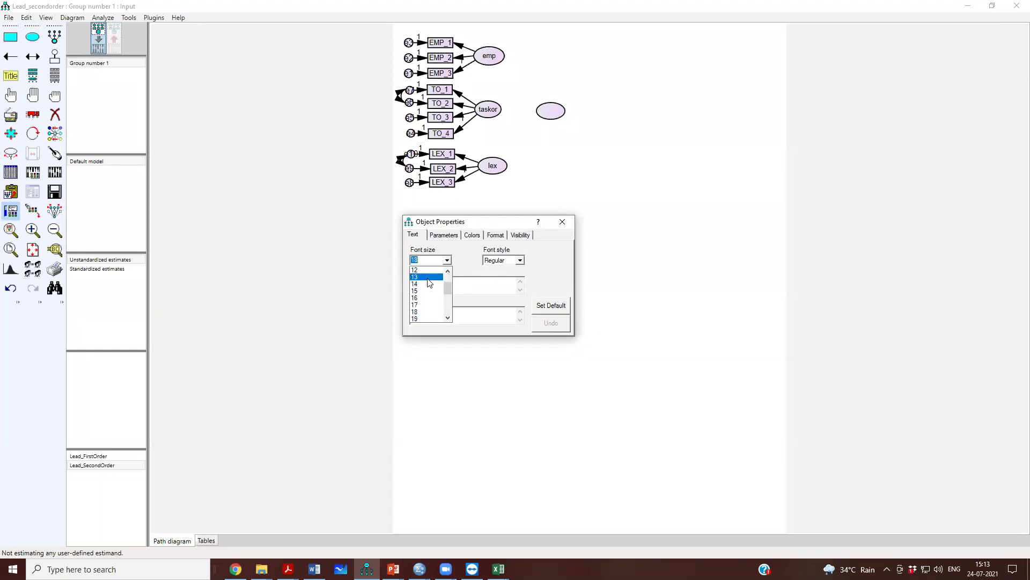
pyautogui.click(427, 285)
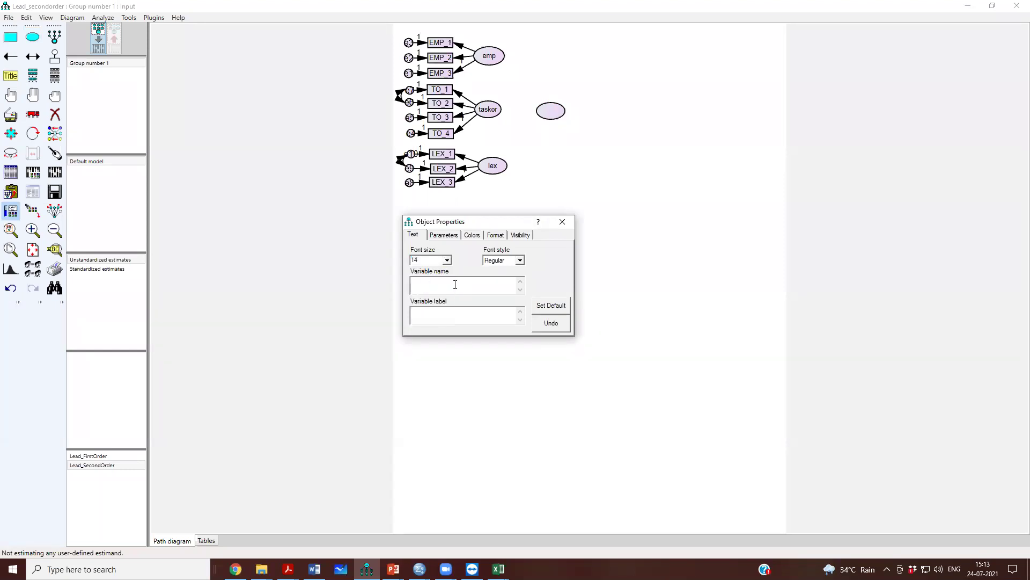
pyautogui.write('LEAD')
pyautogui.click(562, 221)
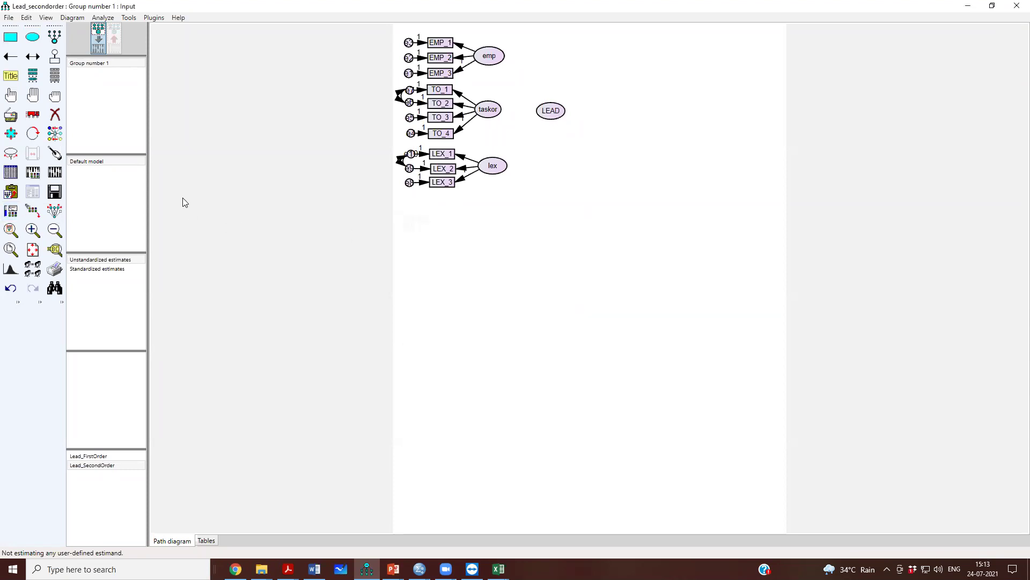
pyautogui.click(10, 56)
# Draw single-headed paths from LEAD to emp, taskor and lex
pyautogui.moveTo(504, 63); pyautogui.dragTo(504, 66)
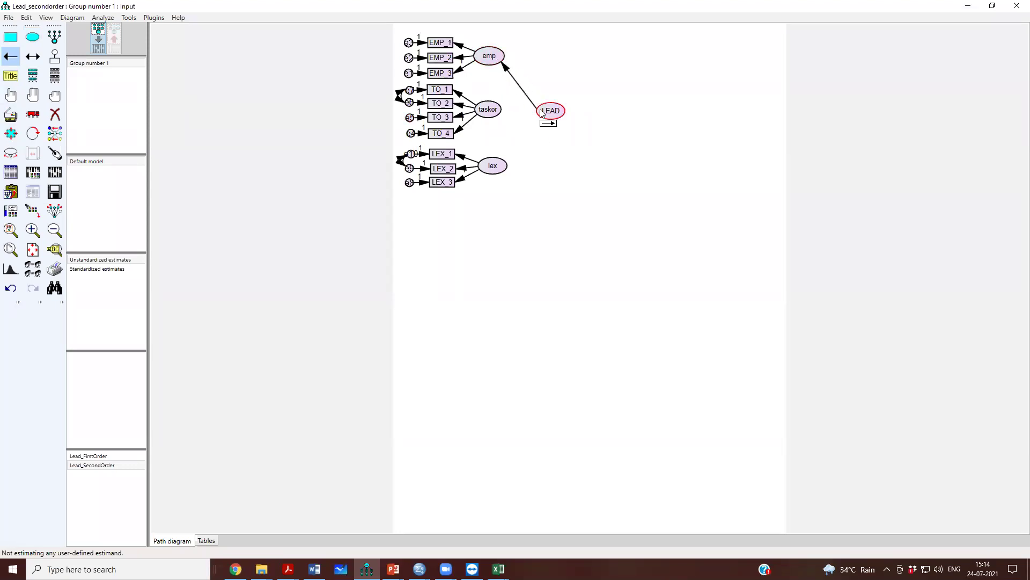
pyautogui.moveTo(546, 114)
pyautogui.mouseDown()
pyautogui.moveTo(490, 109)
pyautogui.moveTo(524, 152)
pyautogui.moveTo(507, 168)
pyautogui.mouseUp()
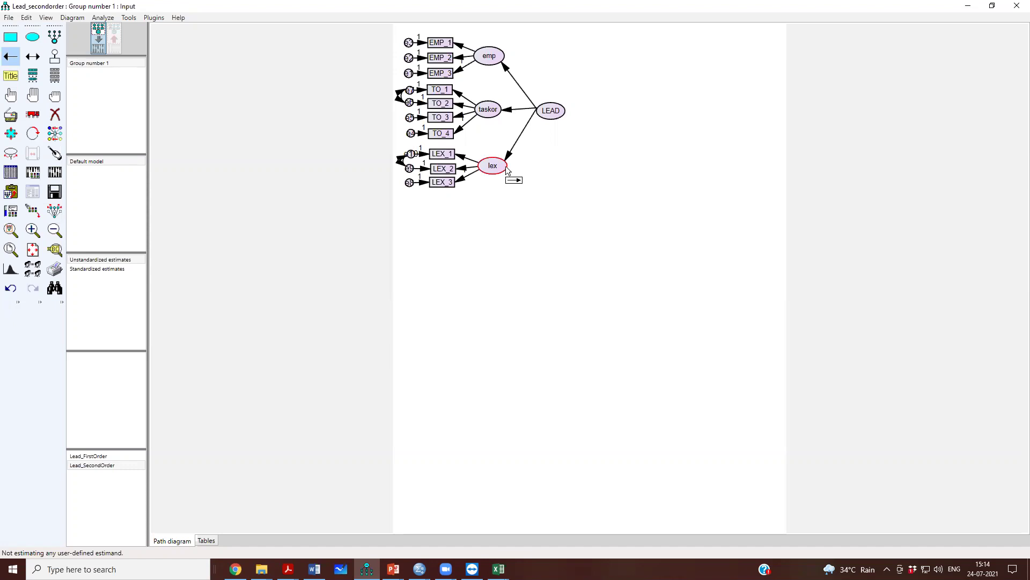
pyautogui.moveTo(500, 66); pyautogui.dragTo(500, 65)
# Enter 1 as the regression weight of the LEAD-to-lex path in Object Properties
pyautogui.doubleClick(509, 156)
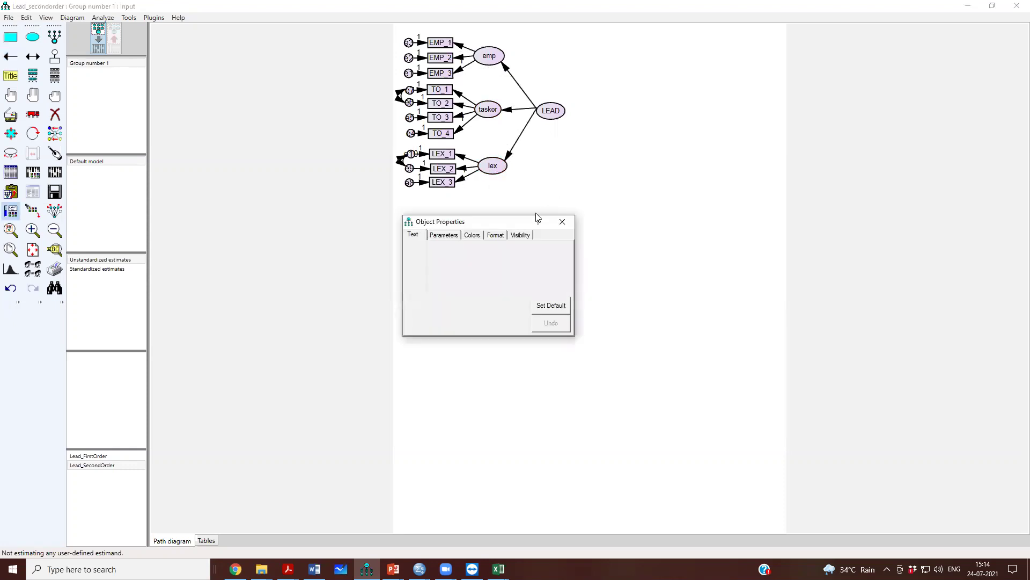
pyautogui.click(443, 235)
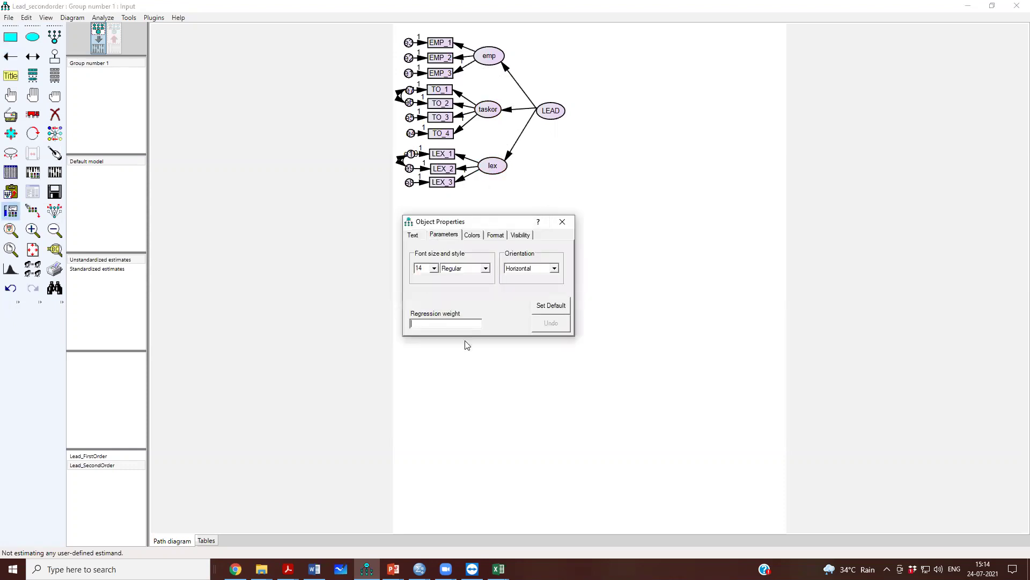
pyautogui.click(562, 222)
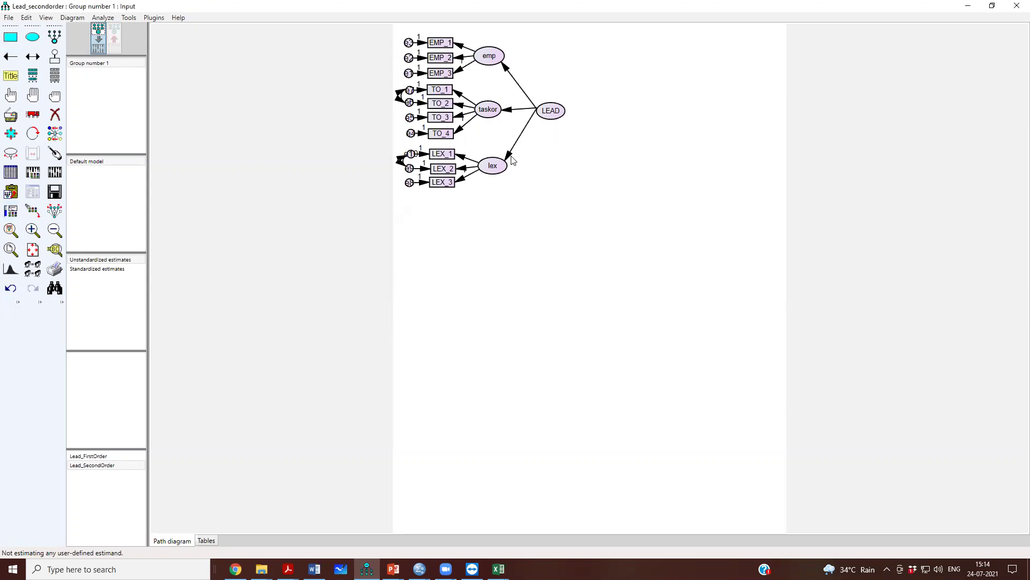
pyautogui.rightClick(510, 159)
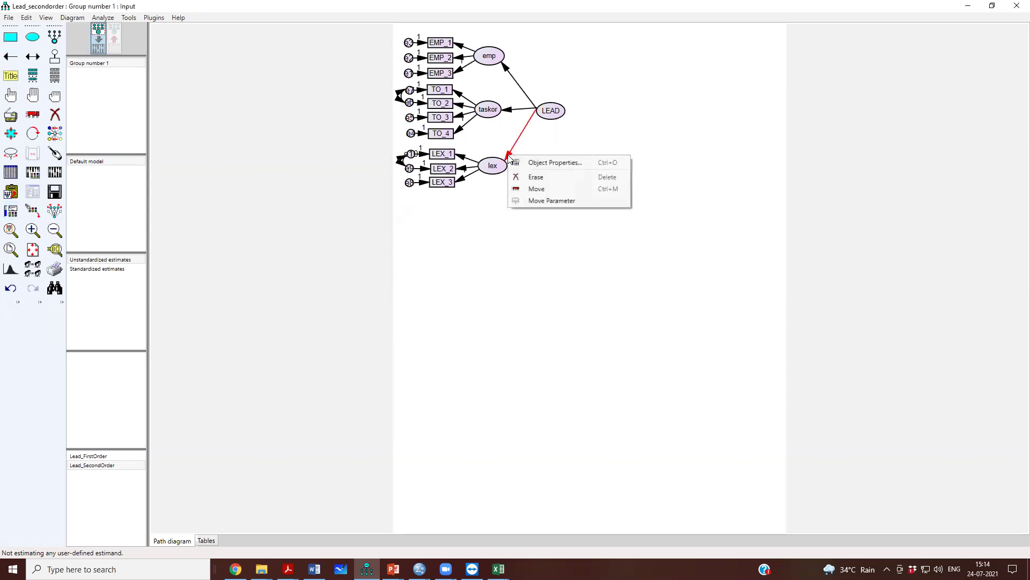
pyautogui.click(535, 168)
pyautogui.write('1')
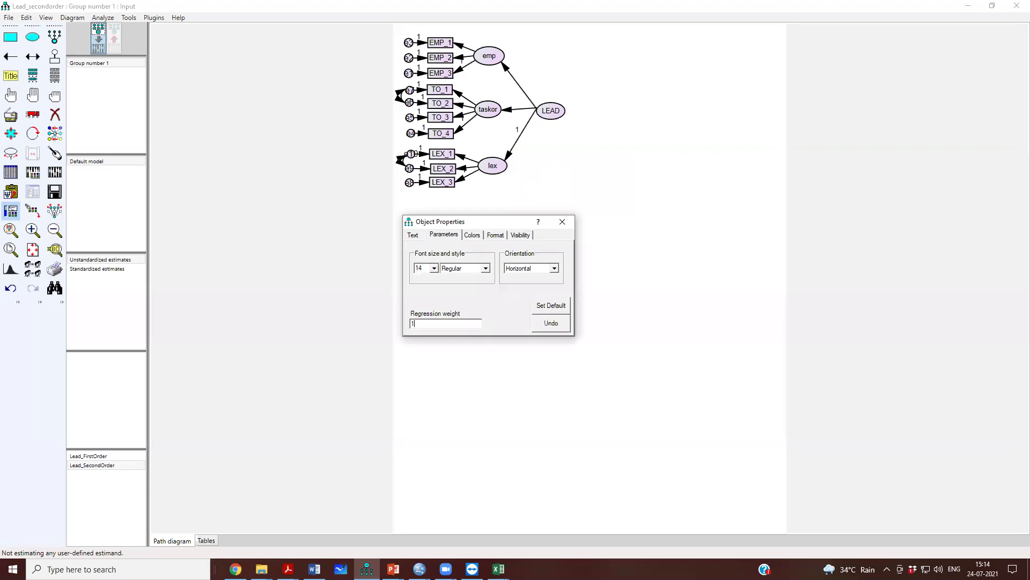
pyautogui.click(562, 222)
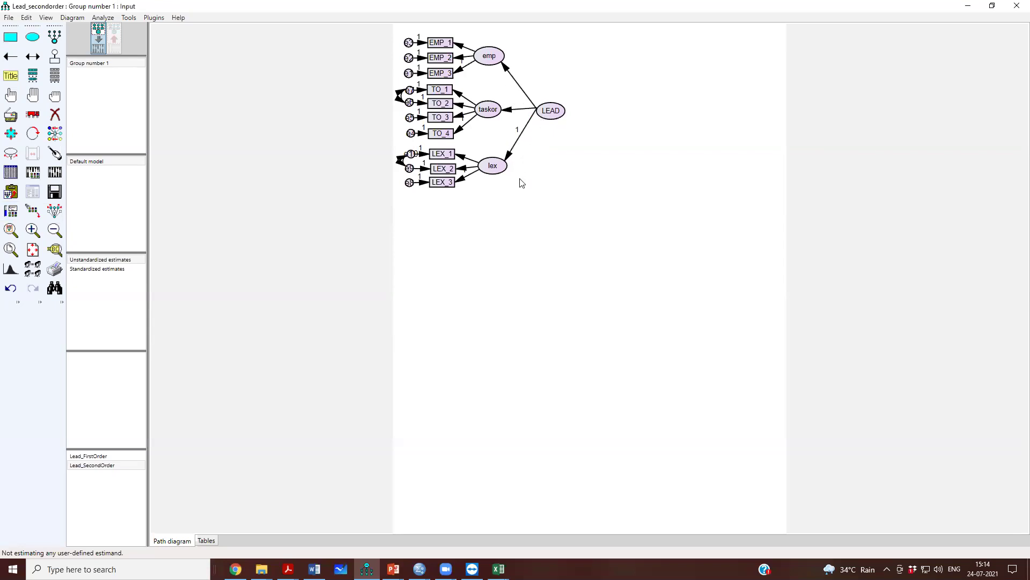
# Tidy how LEAD's outgoing paths and their labels attach to the variables
pyautogui.click(55, 154)
pyautogui.click(550, 112)
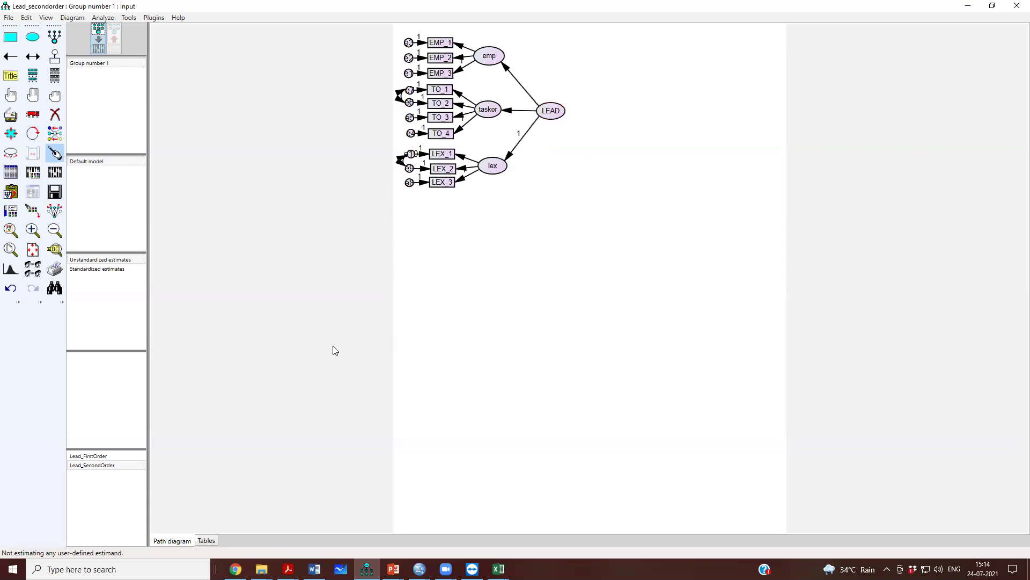
pyautogui.click(54, 154)
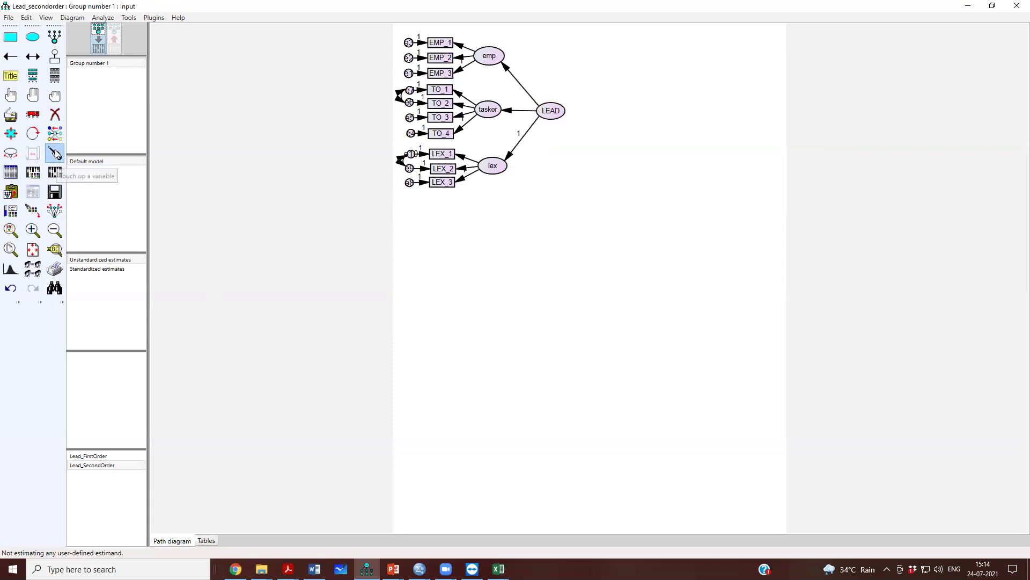
pyautogui.click(10, 95)
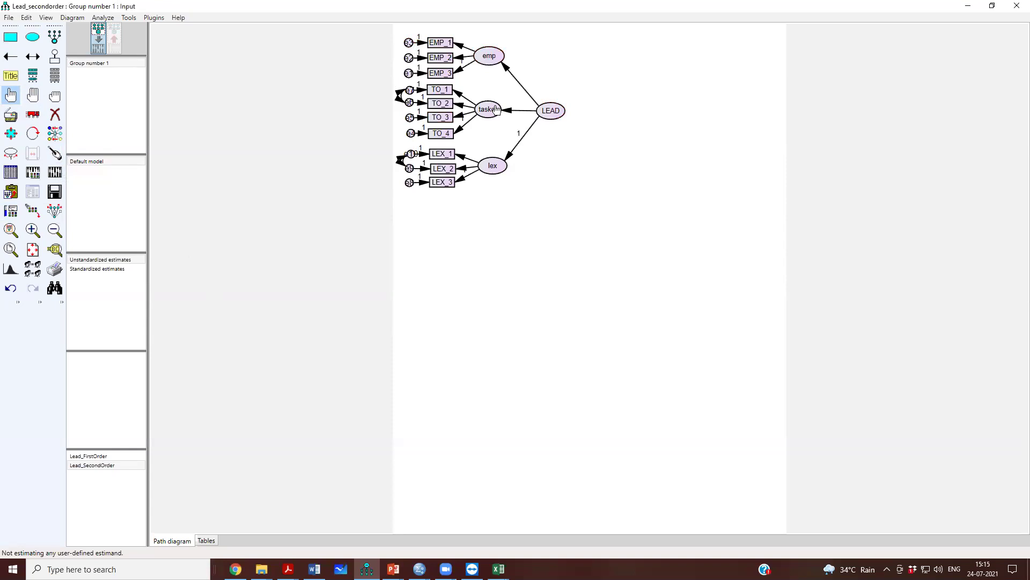
# Add a unique error term to each of emp, taskor and lex
pyautogui.click(56, 61)
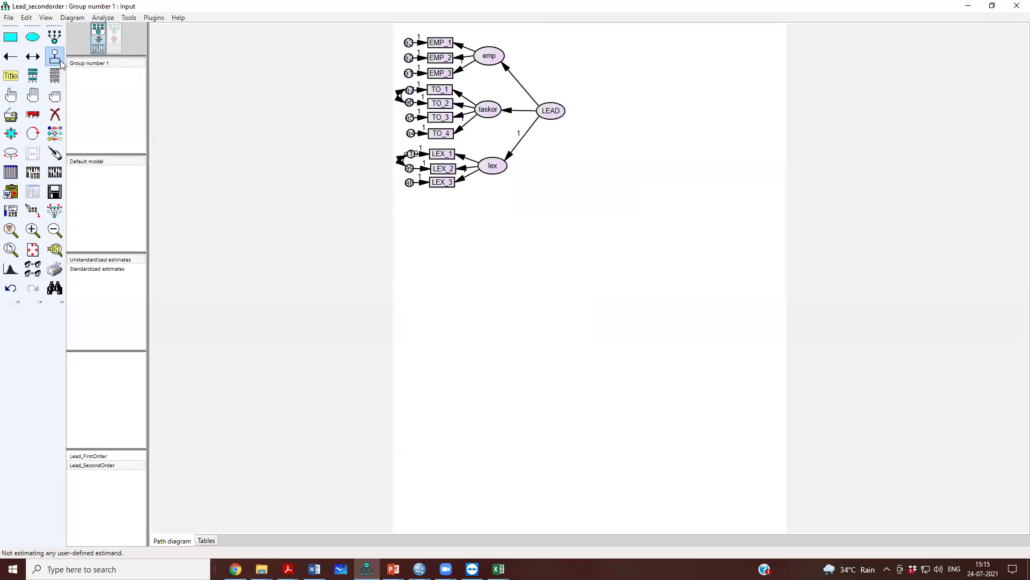
pyautogui.click(490, 54)
pyautogui.click(488, 110)
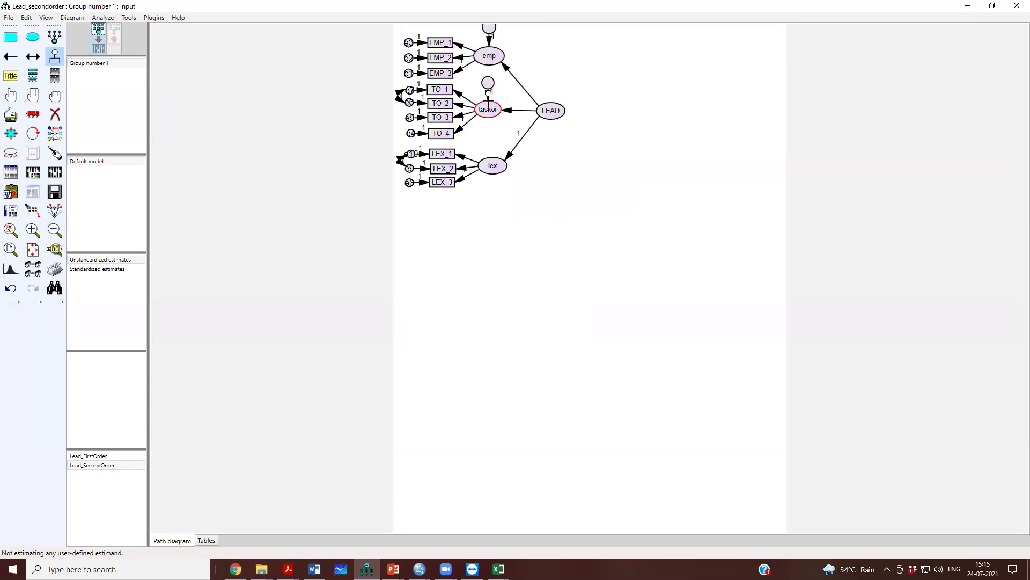
pyautogui.click(494, 159)
pyautogui.click(10, 95)
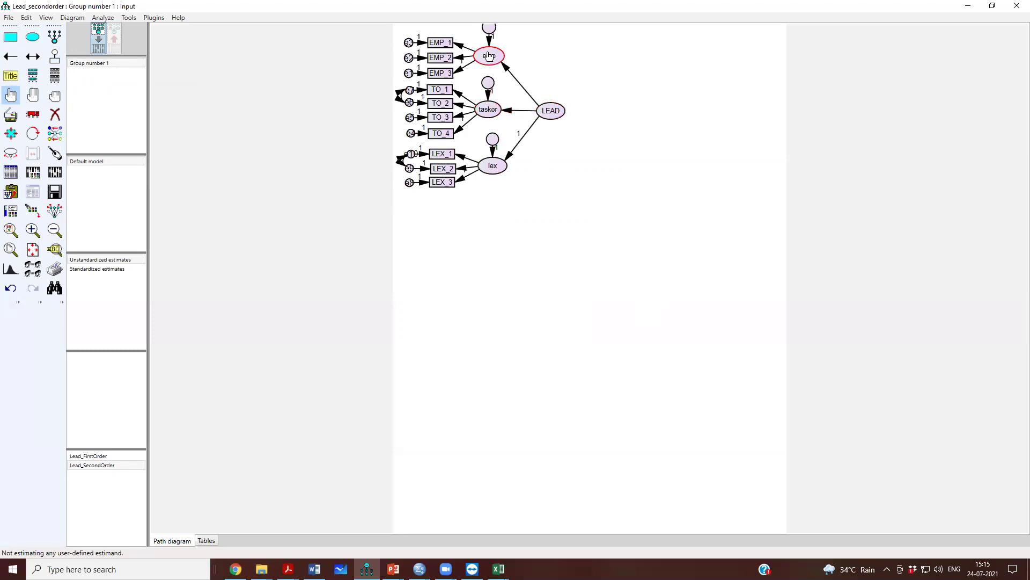
# Select all objects, drag the whole diagram slightly downward, then clear the selection
pyautogui.click(30, 77)
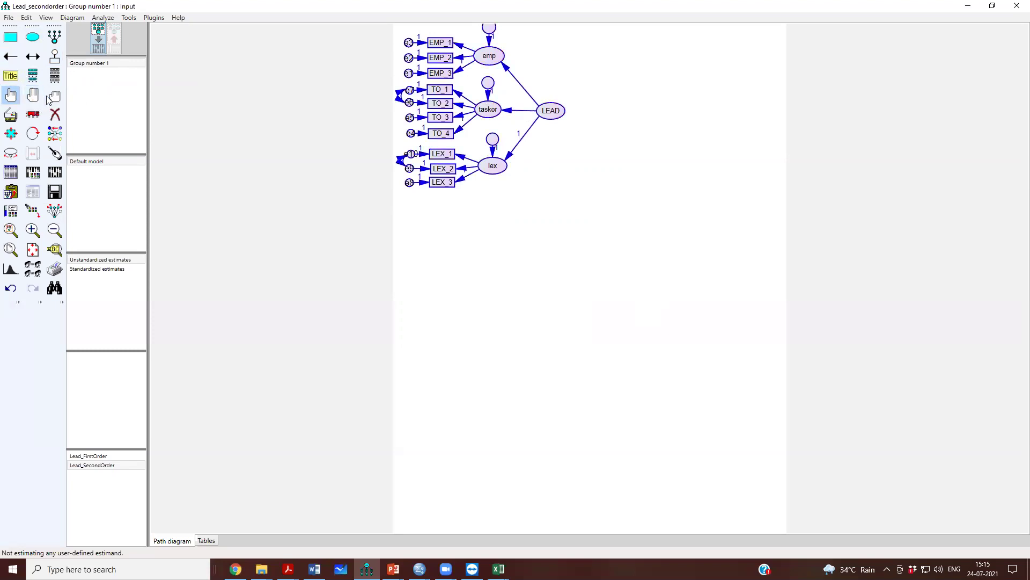
pyautogui.click(38, 115)
pyautogui.moveTo(558, 115); pyautogui.dragTo(559, 127)
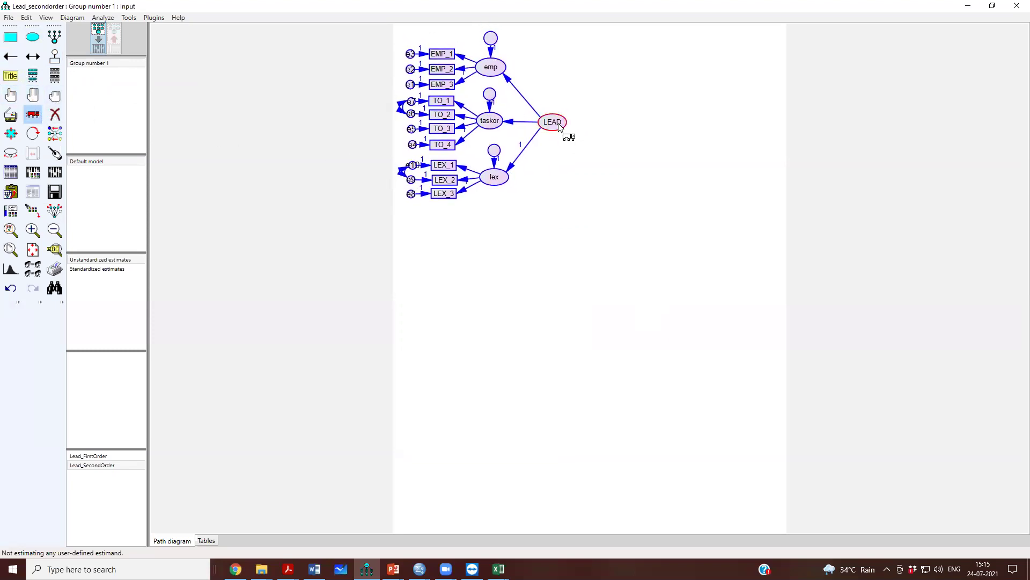
pyautogui.click(54, 95)
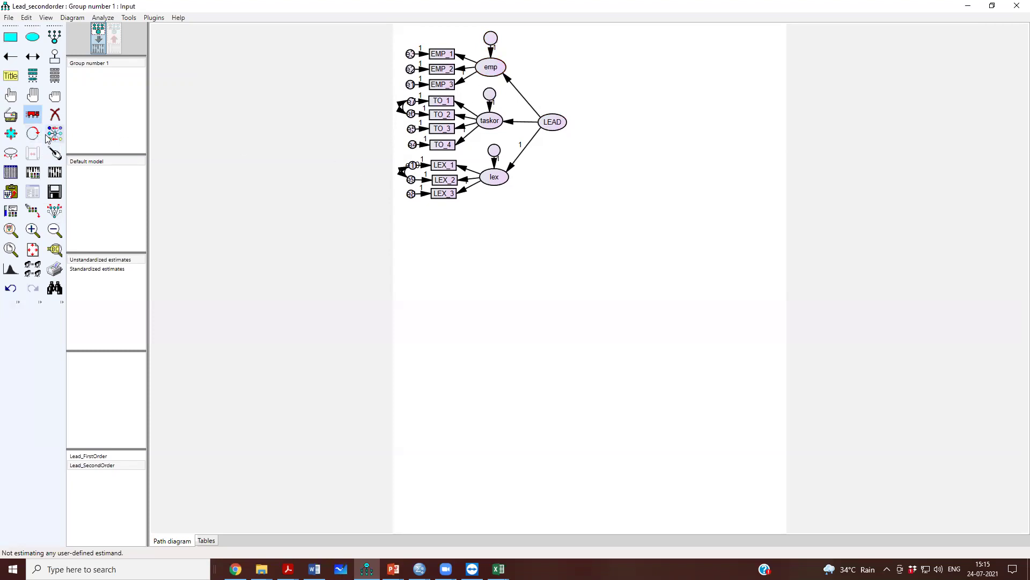
pyautogui.click(24, 98)
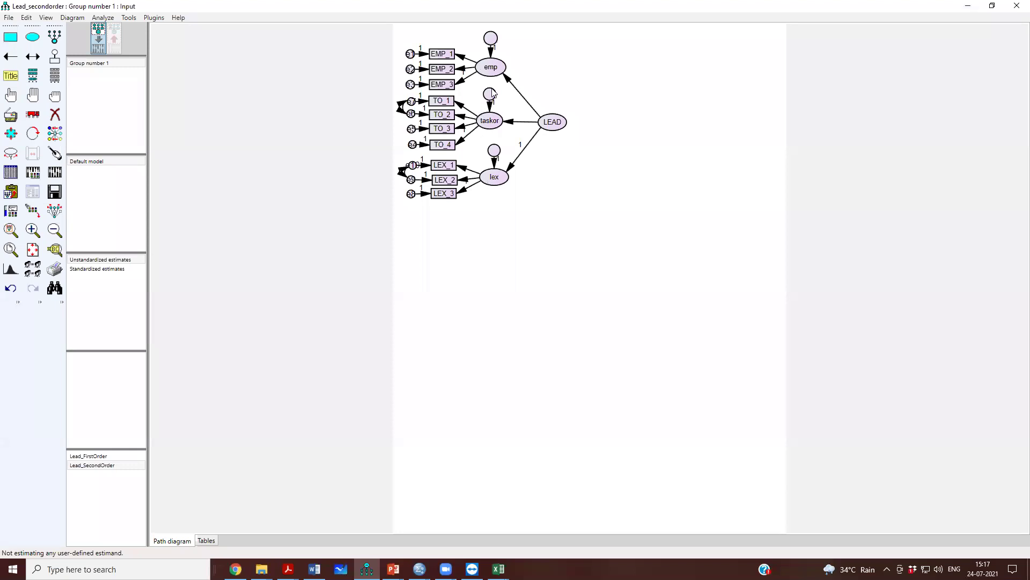
# Open Object Properties for emp's error circle and move the dialog to the right
pyautogui.doubleClick(493, 40)
pyautogui.moveTo(488, 223); pyautogui.dragTo(629, 225)
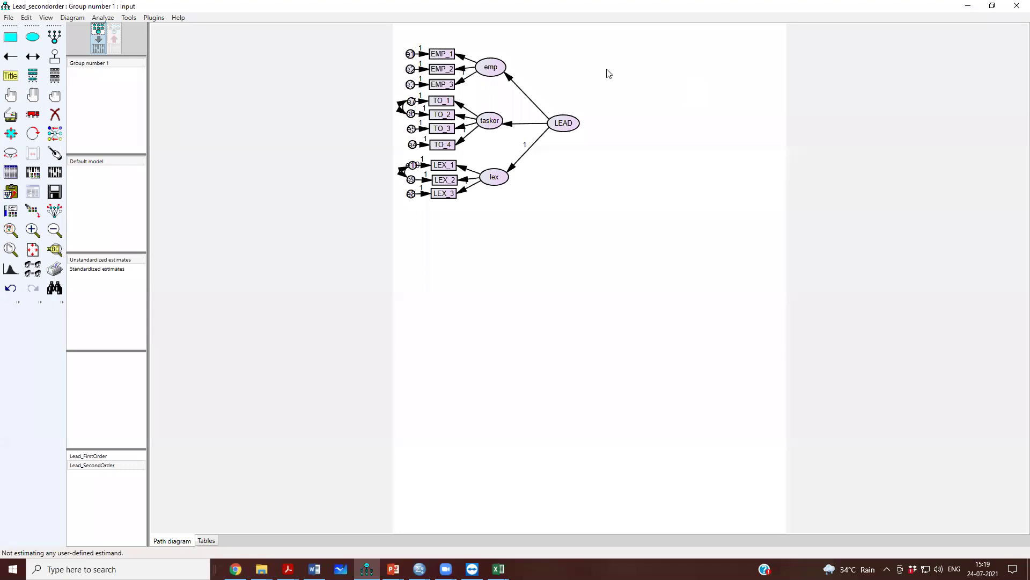
# Name the error term on lex e11 with a 12-point label
pyautogui.doubleClick(494, 151)
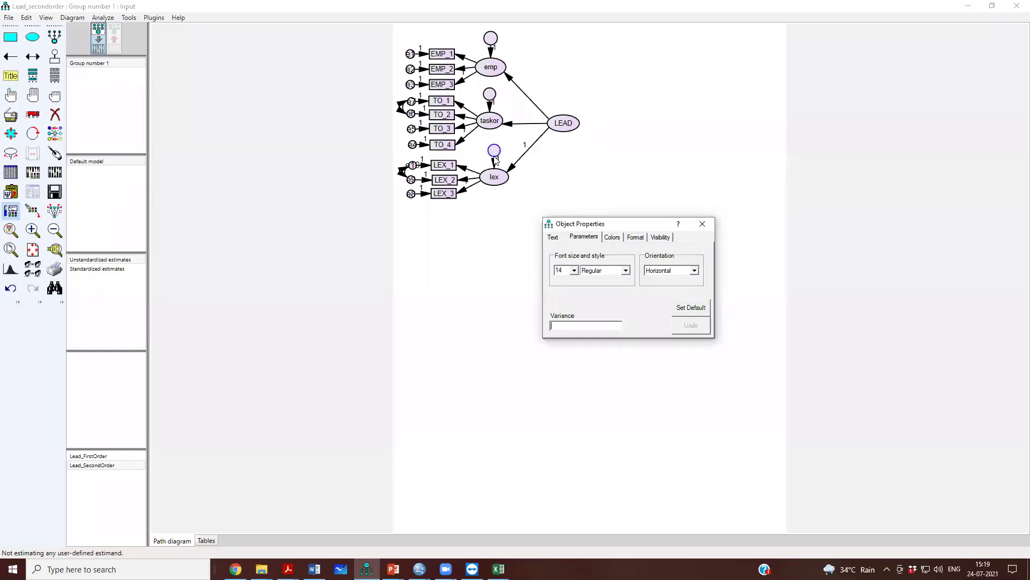
pyautogui.click(553, 238)
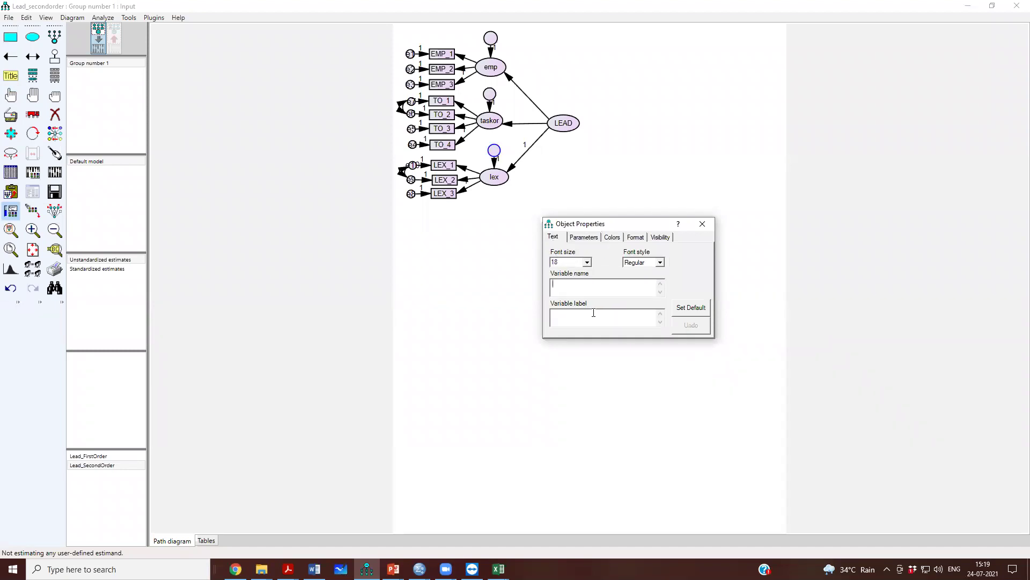
pyautogui.write('e11')
pyautogui.click(588, 263)
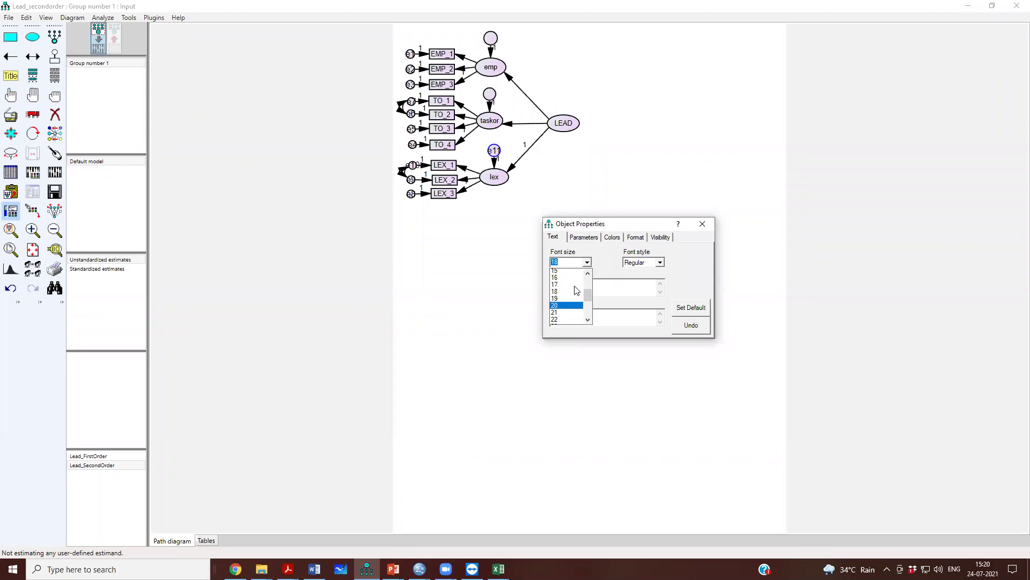
pyautogui.click(570, 293)
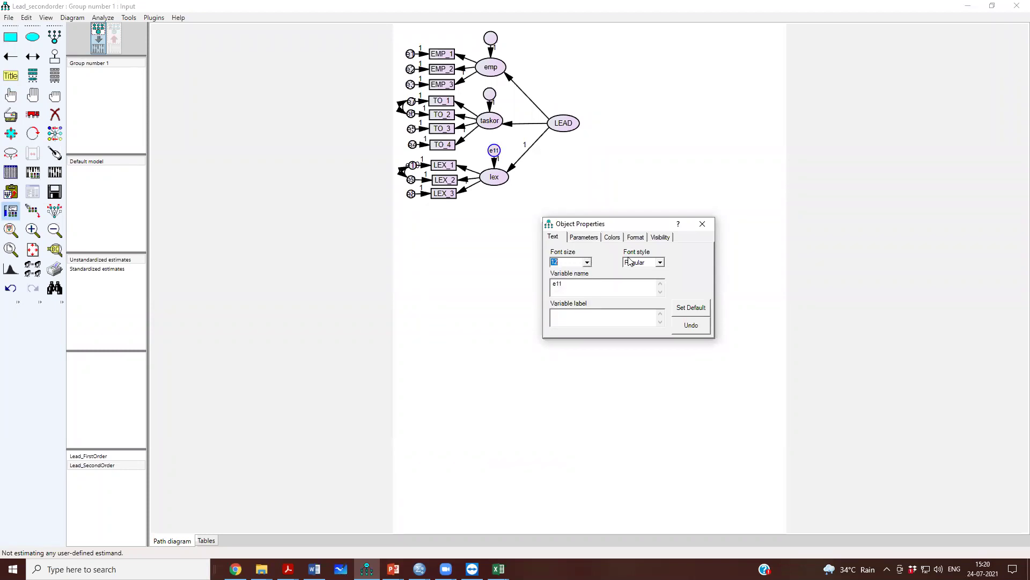
pyautogui.click(703, 223)
# Name taskor's error term e12 with font size 12
pyautogui.doubleClick(491, 95)
pyautogui.write('12')
pyautogui.click(556, 284)
pyautogui.write('e12')
pyautogui.click(702, 224)
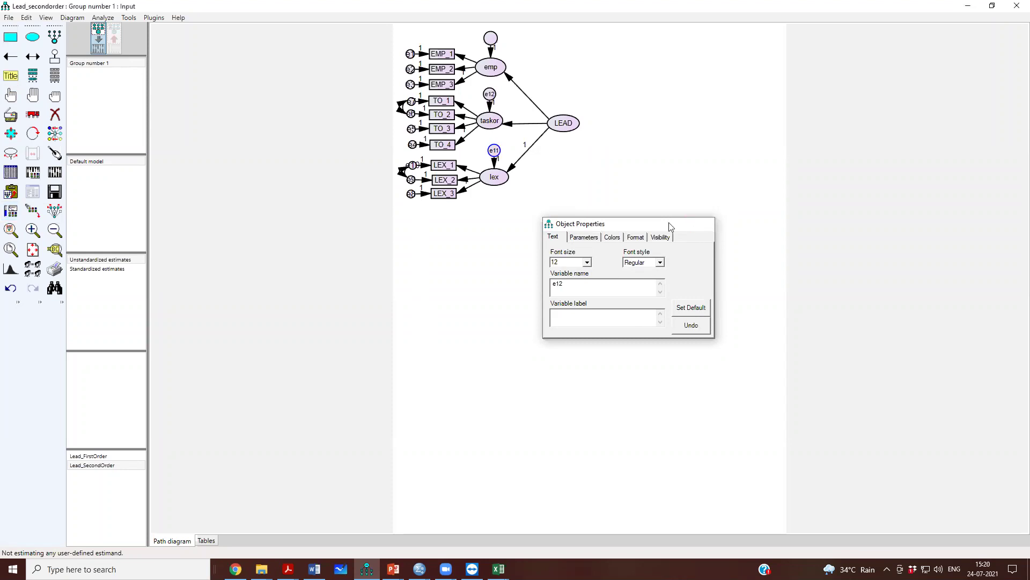
# Name emp's error term e13 and set its label size to 12
pyautogui.doubleClick(492, 42)
pyautogui.click(573, 292)
pyautogui.write('e13')
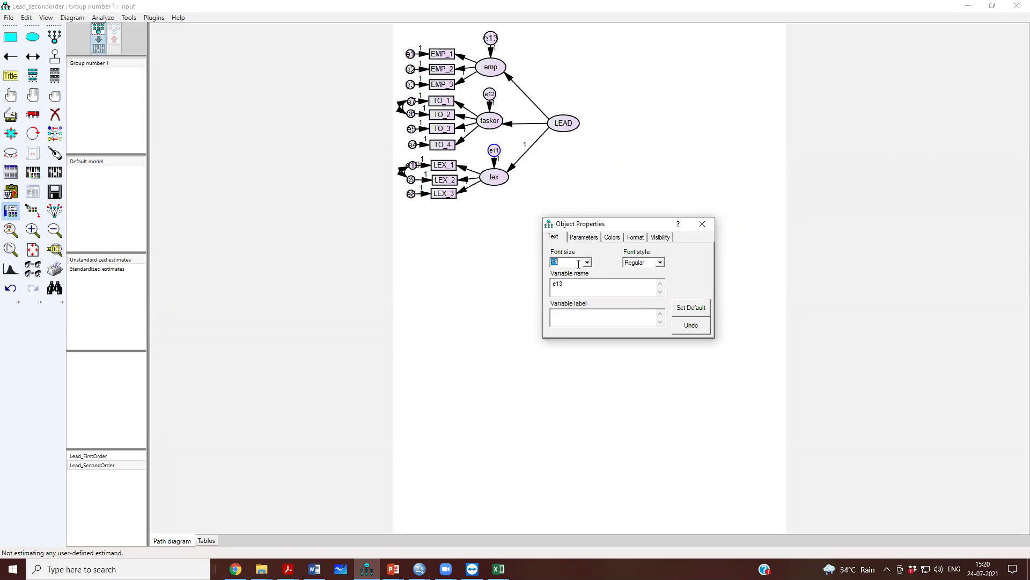
pyautogui.click(702, 223)
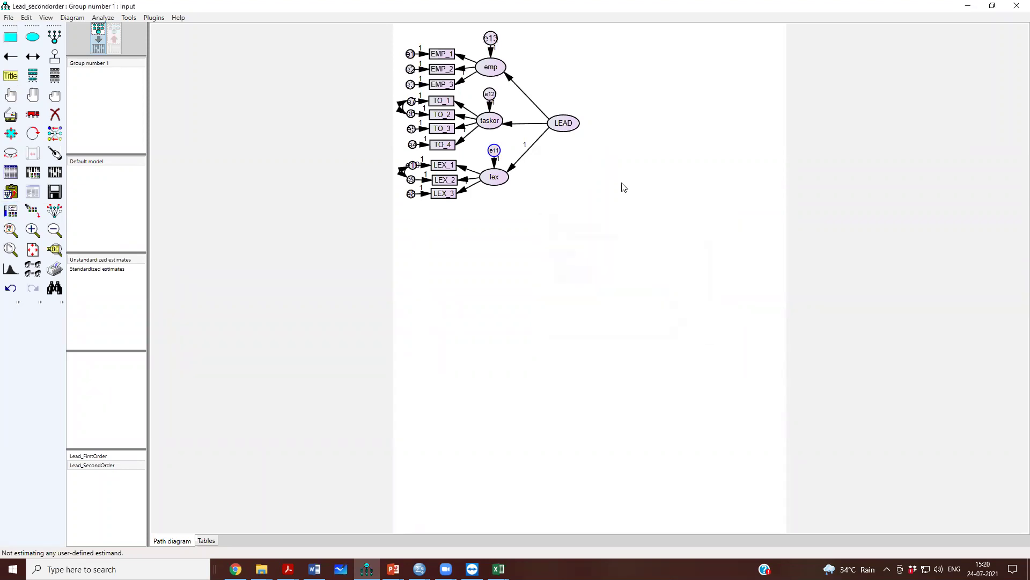
pyautogui.doubleClick(494, 40)
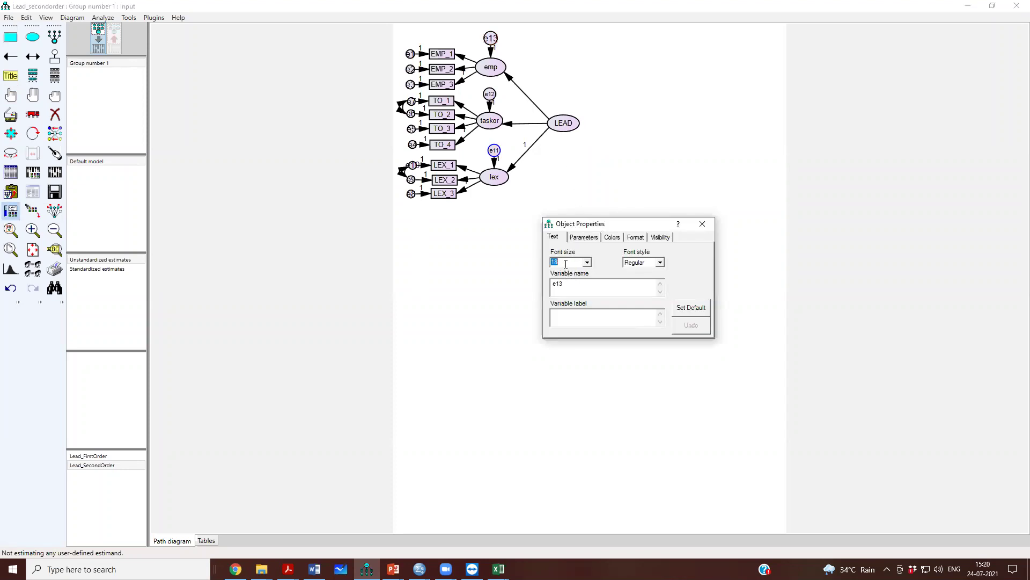
pyautogui.click(703, 224)
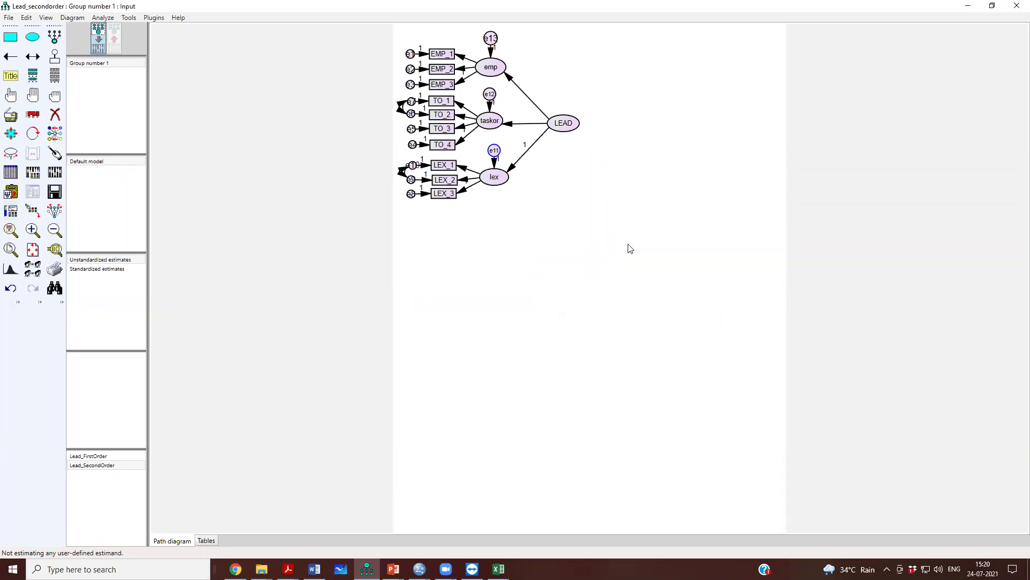
pyautogui.doubleClick(492, 42)
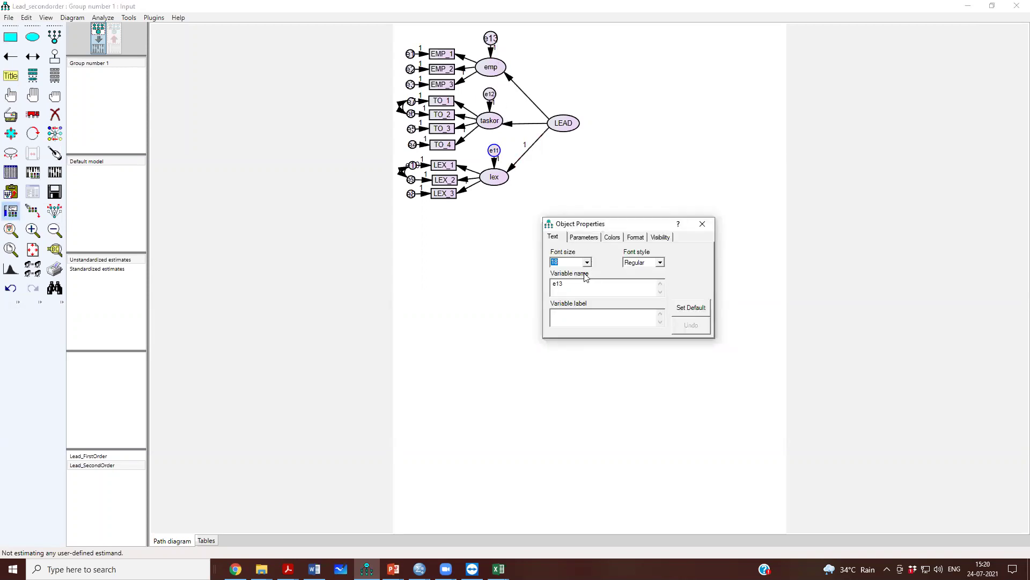
pyautogui.write('12')
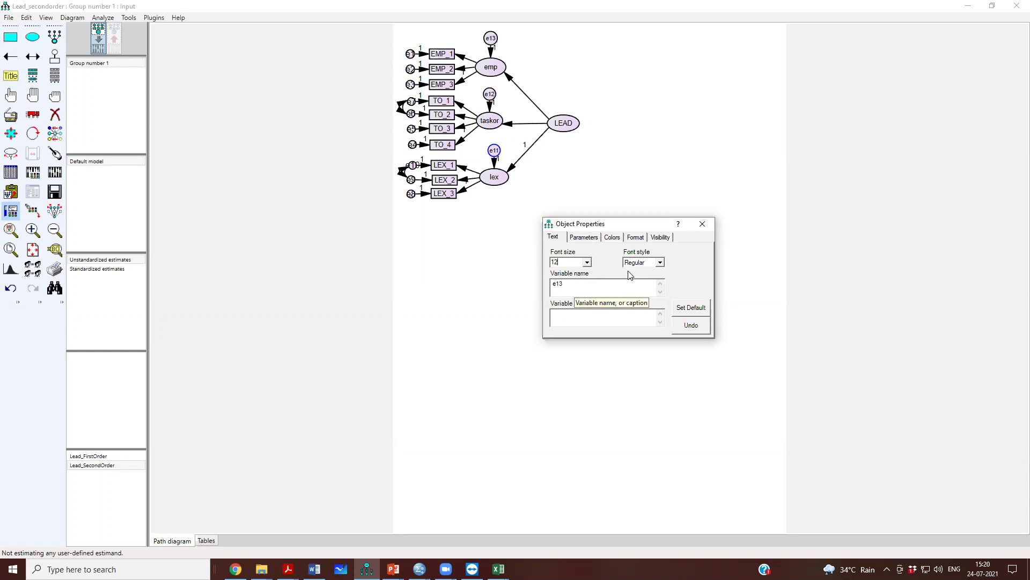
pyautogui.click(587, 263)
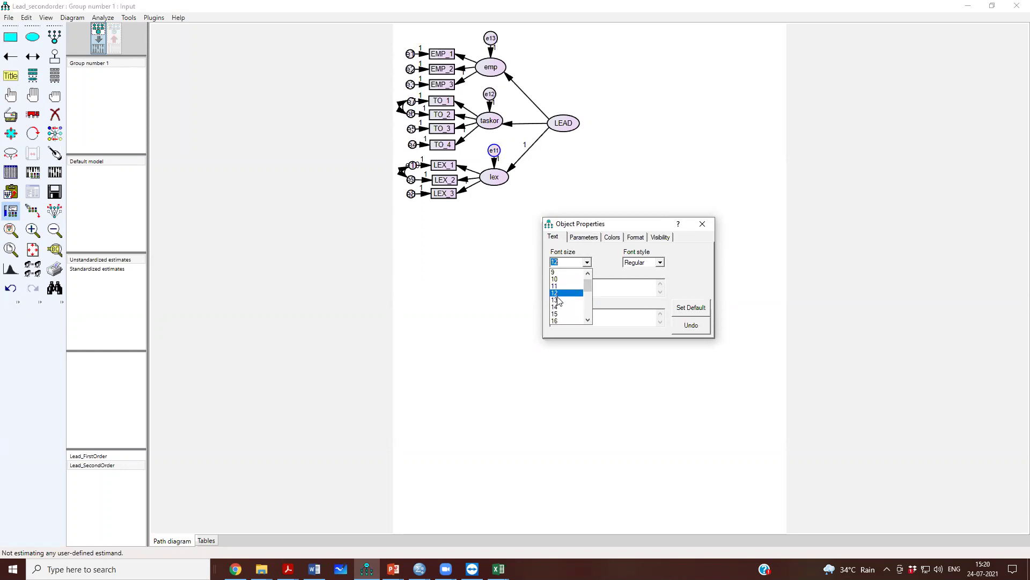
pyautogui.click(558, 293)
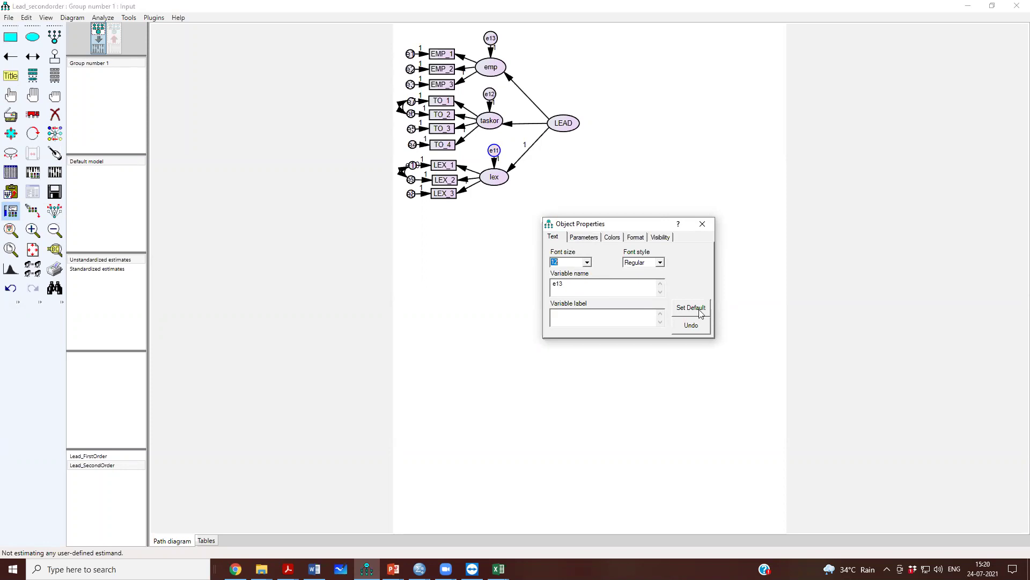
pyautogui.click(703, 223)
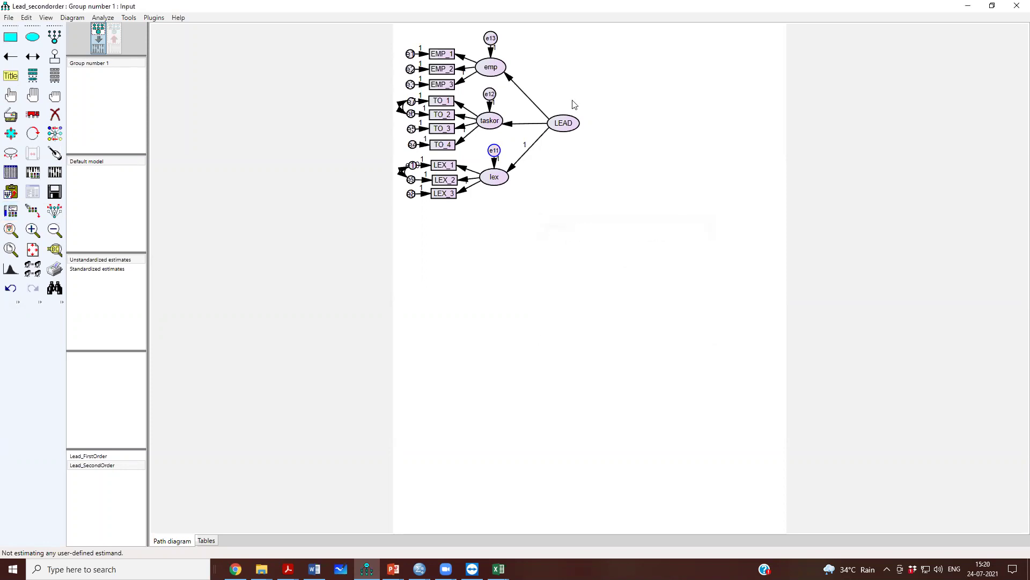